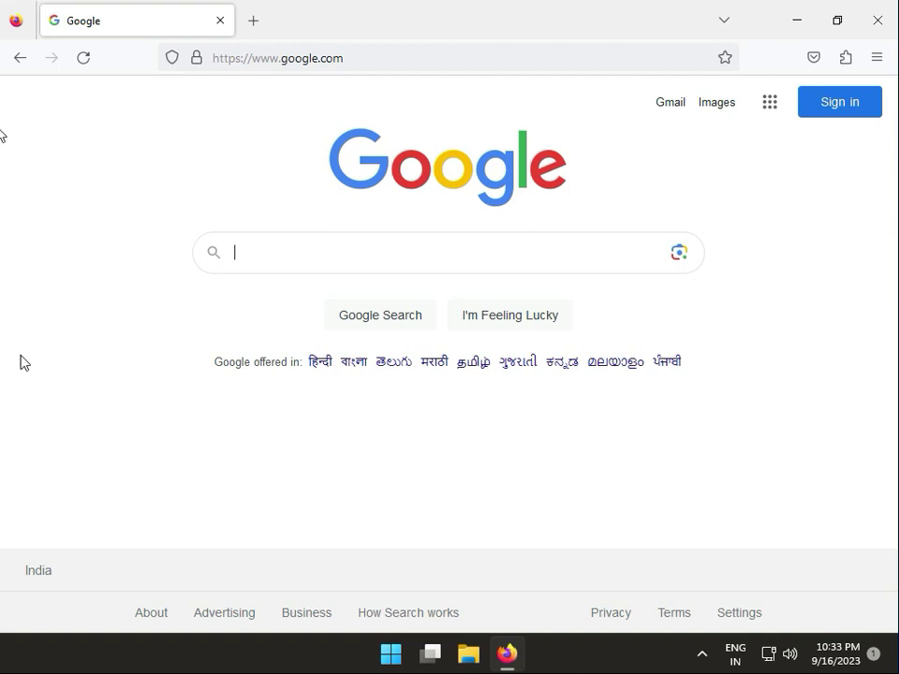
# Search Google for 'brother dcp l2520d driver' by typing 'brother dcp l2520d' and picking the suggestion
pyautogui.click(327, 259)
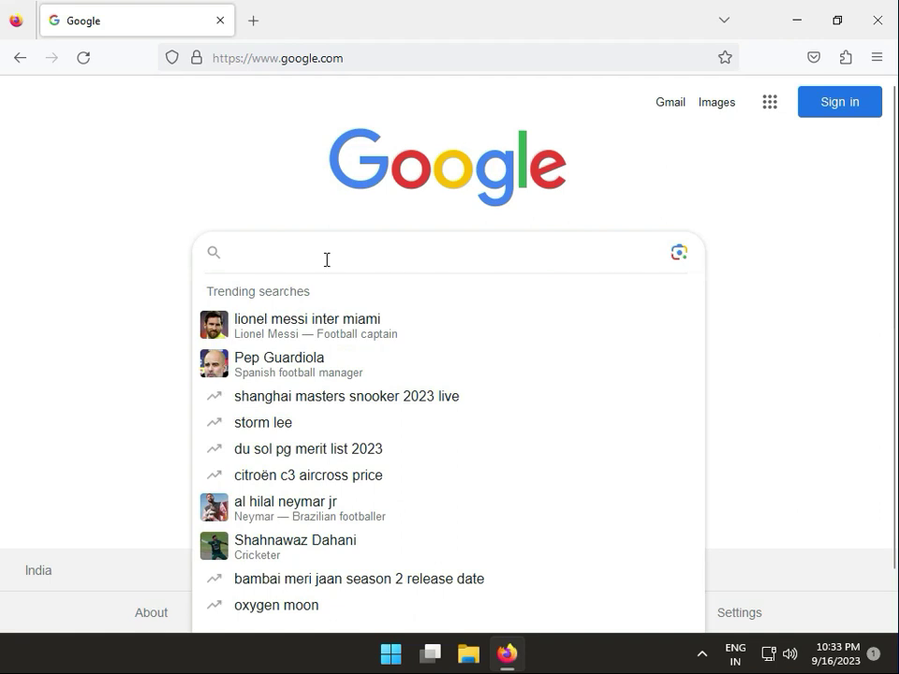
pyautogui.write('bro')
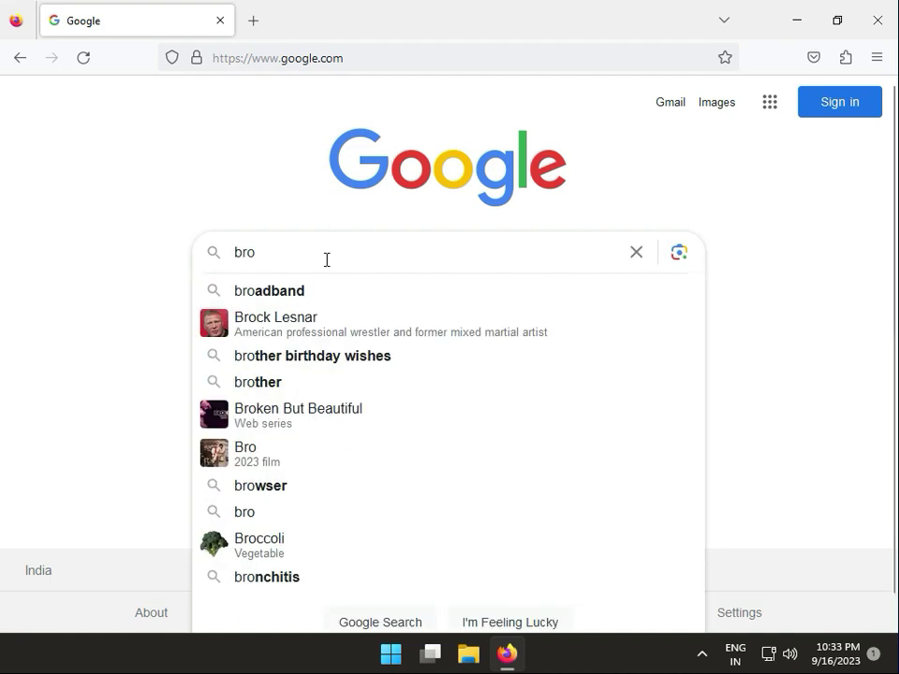
pyautogui.write('ther')
pyautogui.write(' dc')
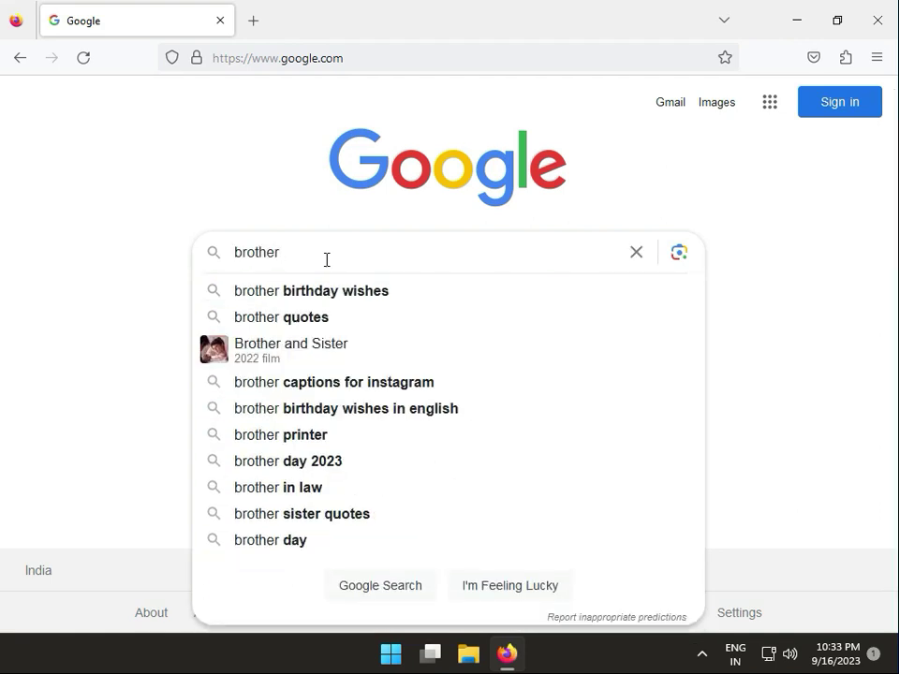
pyautogui.write('p ')
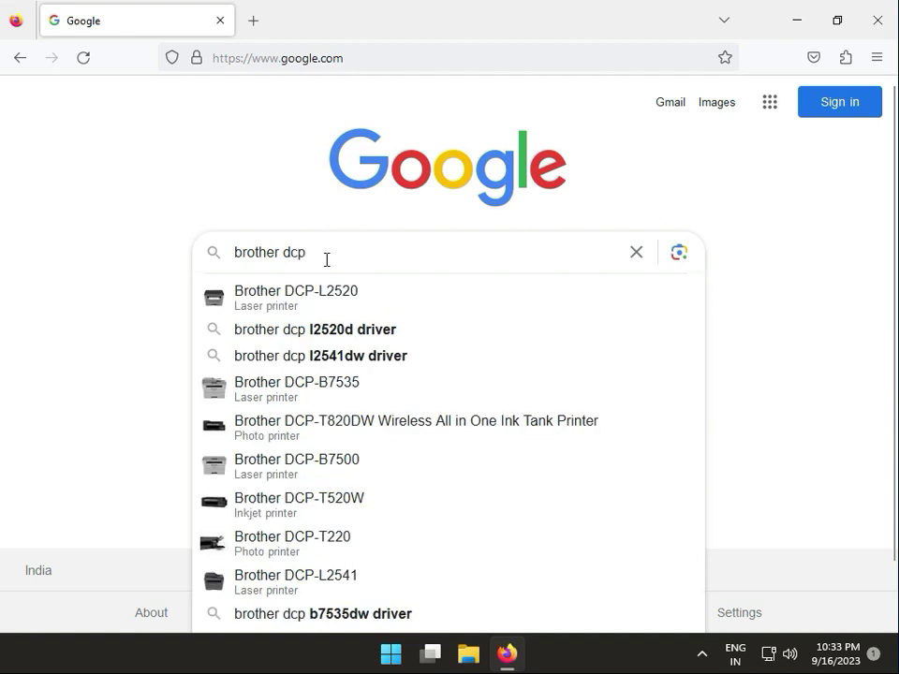
pyautogui.write('l25')
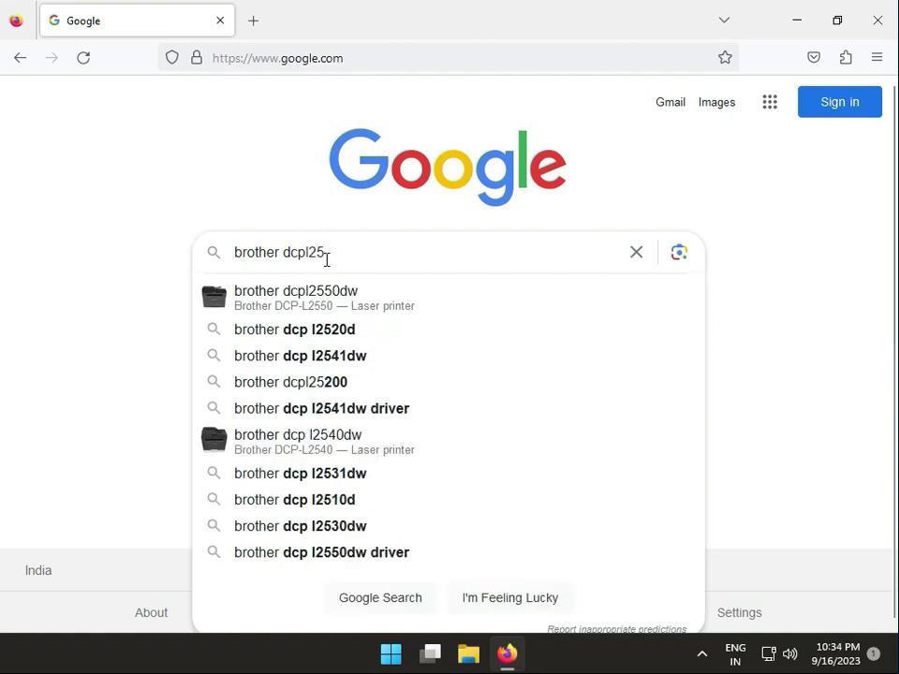
pyautogui.write('20d')
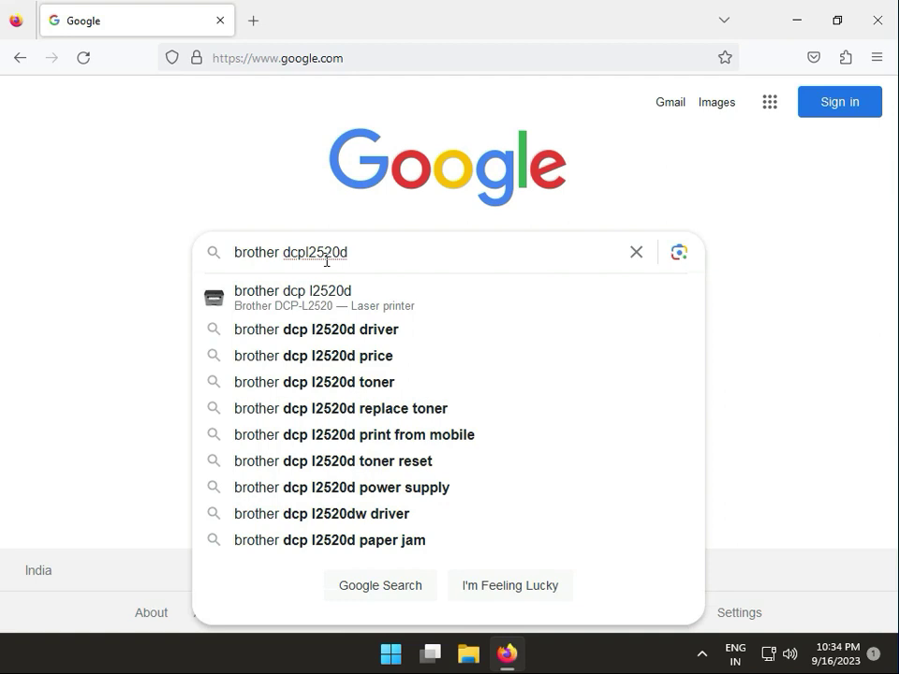
pyautogui.click(341, 294)
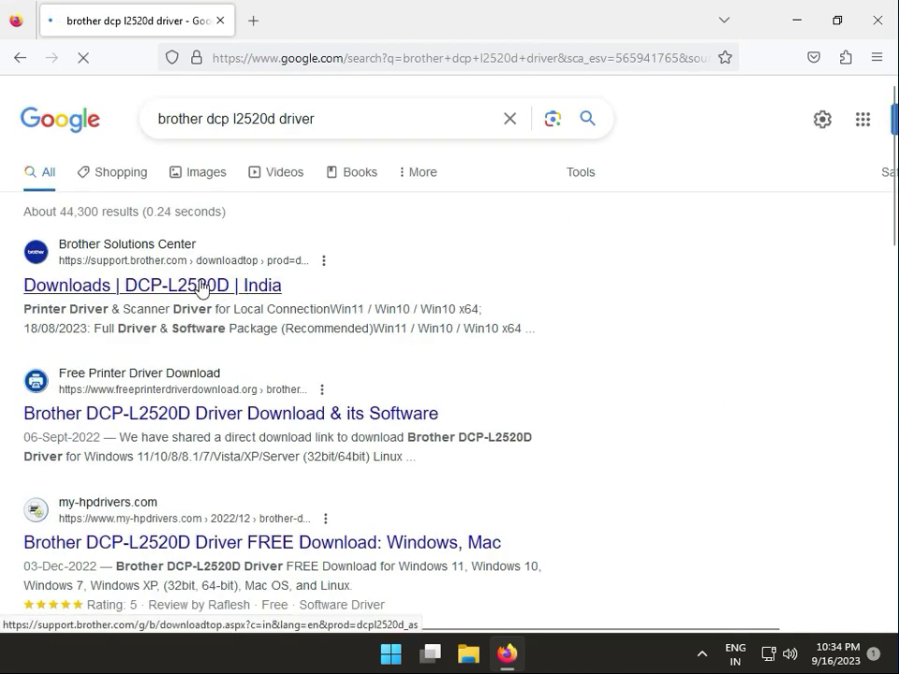
# Open the 'Downloads | DCP-L2520D | India' result from Brother Solutions Center
pyautogui.click(177, 286)
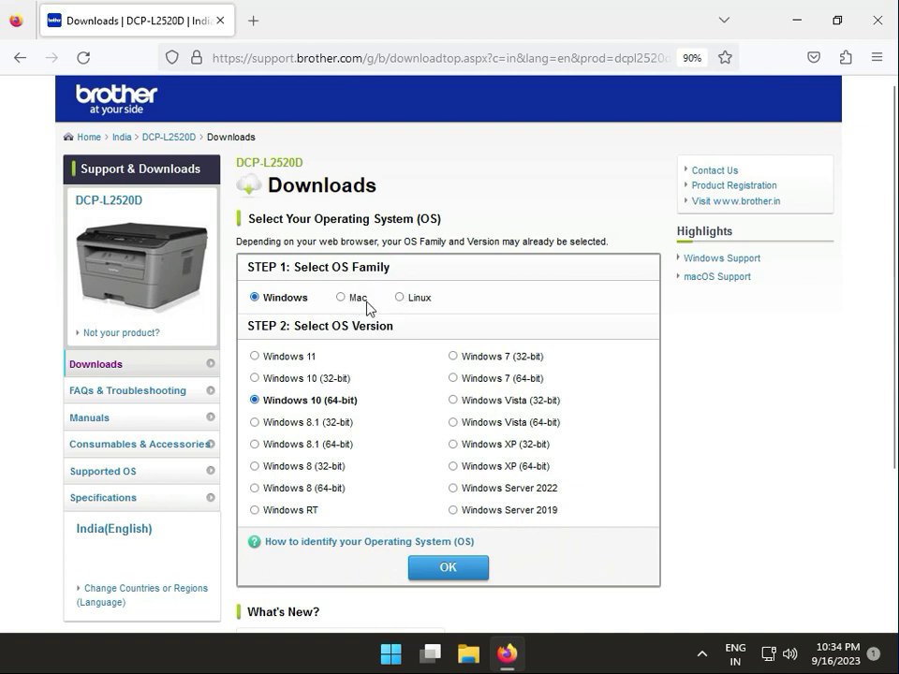
# Choose Windows 11, keep English, and open the Full Driver & Software Package (Recommended) EULA
pyautogui.click(272, 359)
pyautogui.click(447, 568)
pyautogui.click(317, 468)
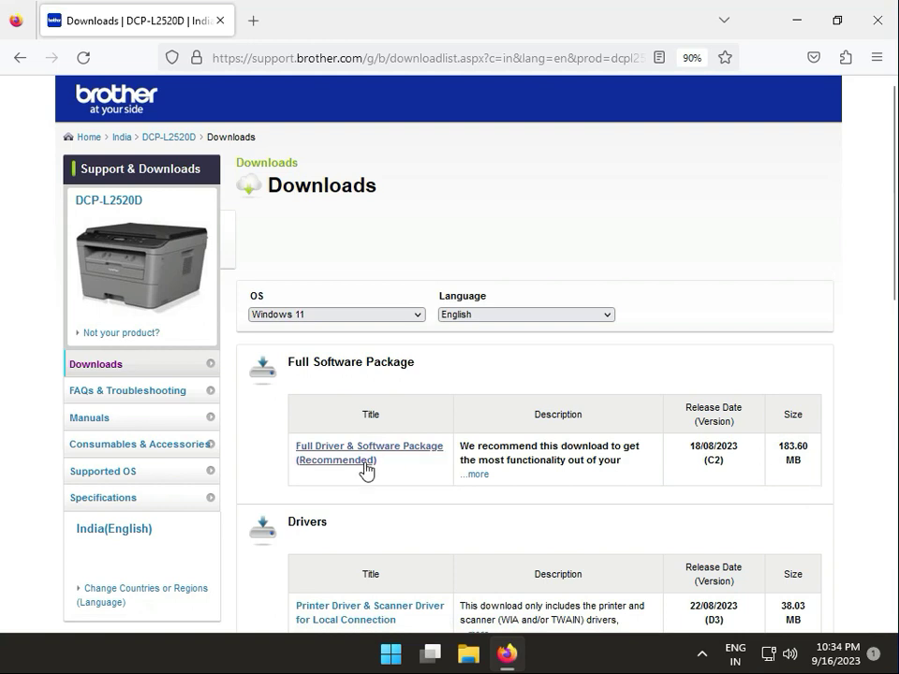
pyautogui.click(475, 316)
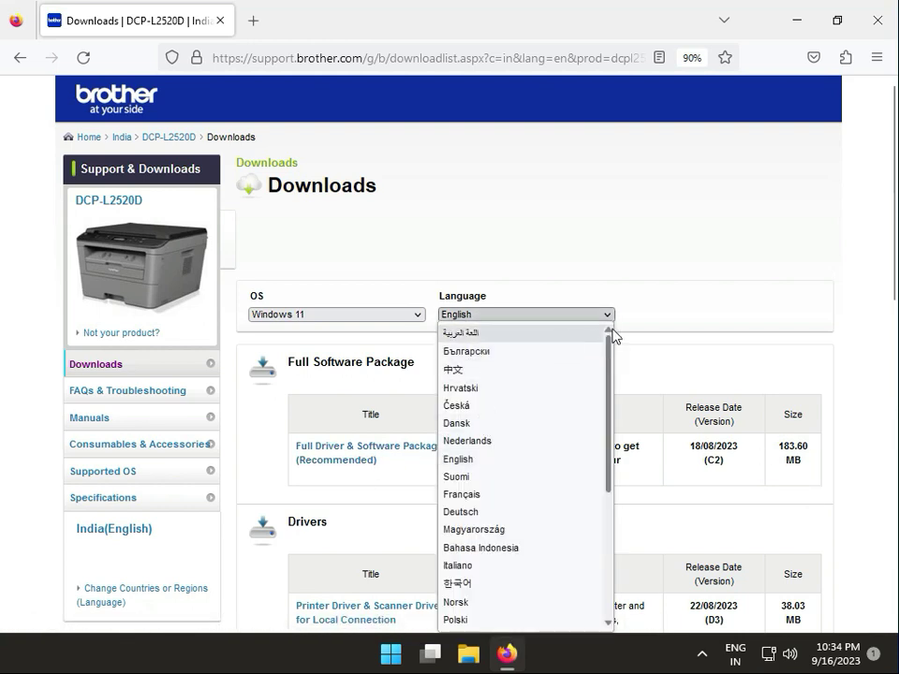
pyautogui.click(680, 293)
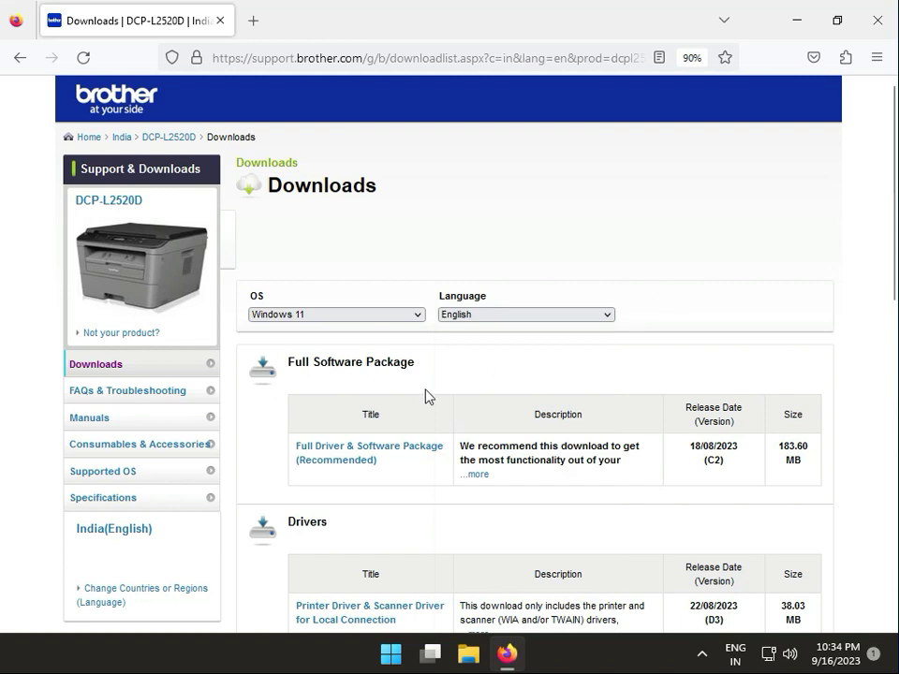
pyautogui.click(405, 450)
pyautogui.scroll(-3, 560, 497)
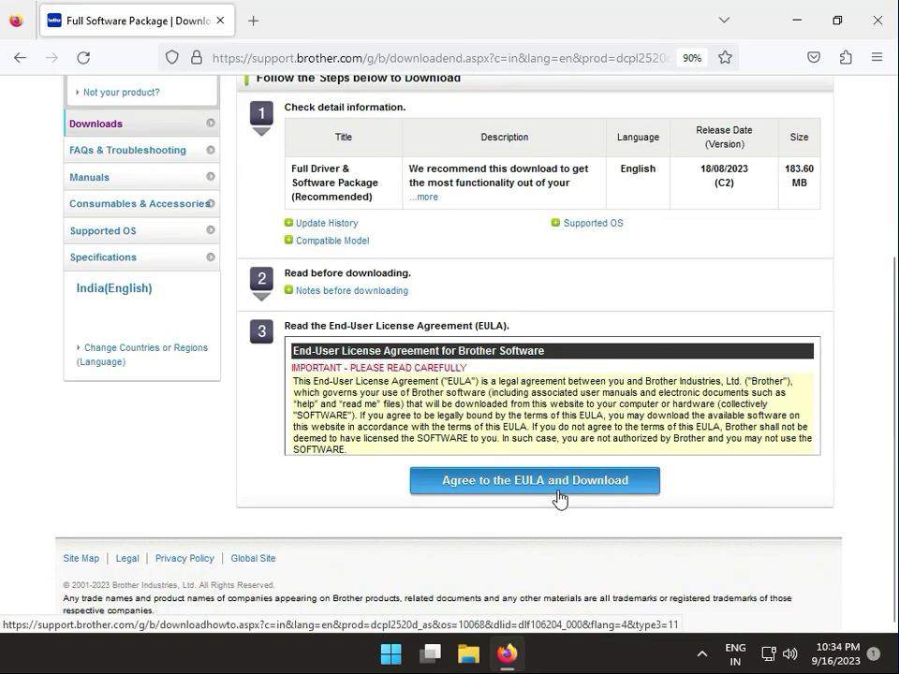
# Accept the EULA, download DCP-L2520D-win10_11-inst-C2-ASA.EXE, and run the downloaded installer
pyautogui.click(509, 483)
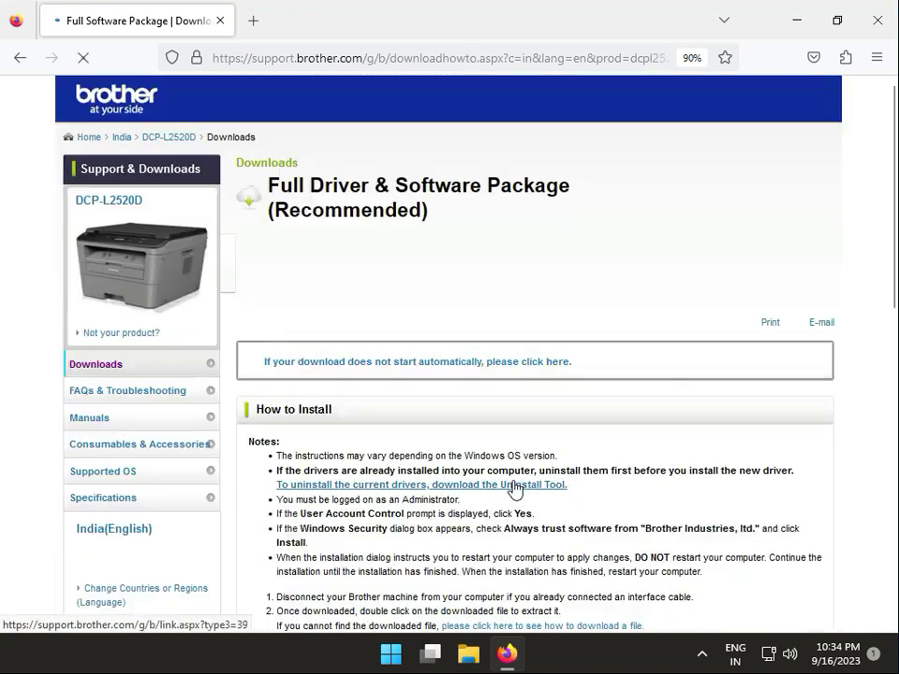
pyautogui.scroll(-1, 514, 488)
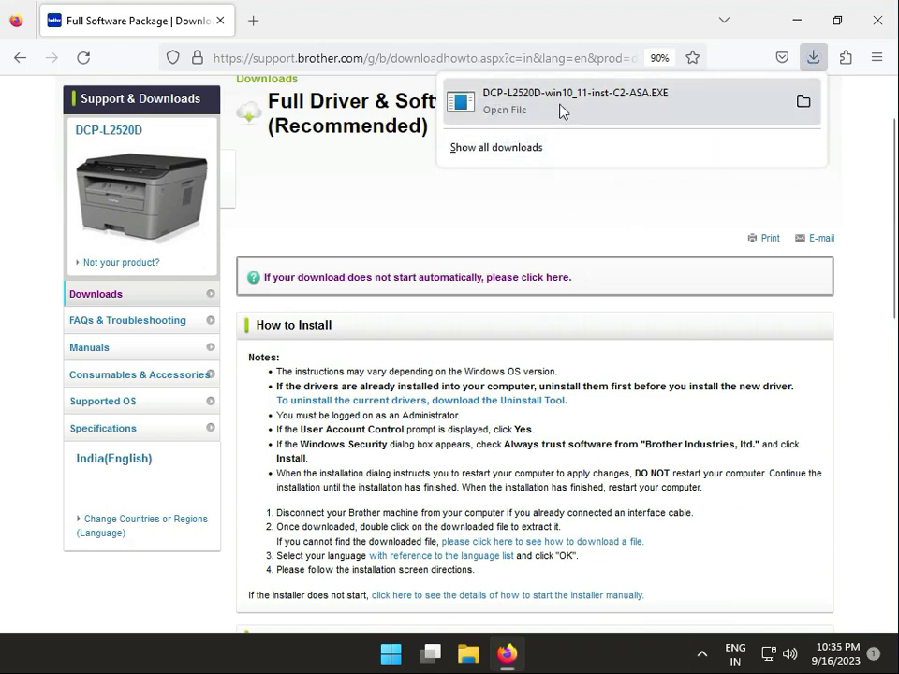
pyautogui.click(560, 111)
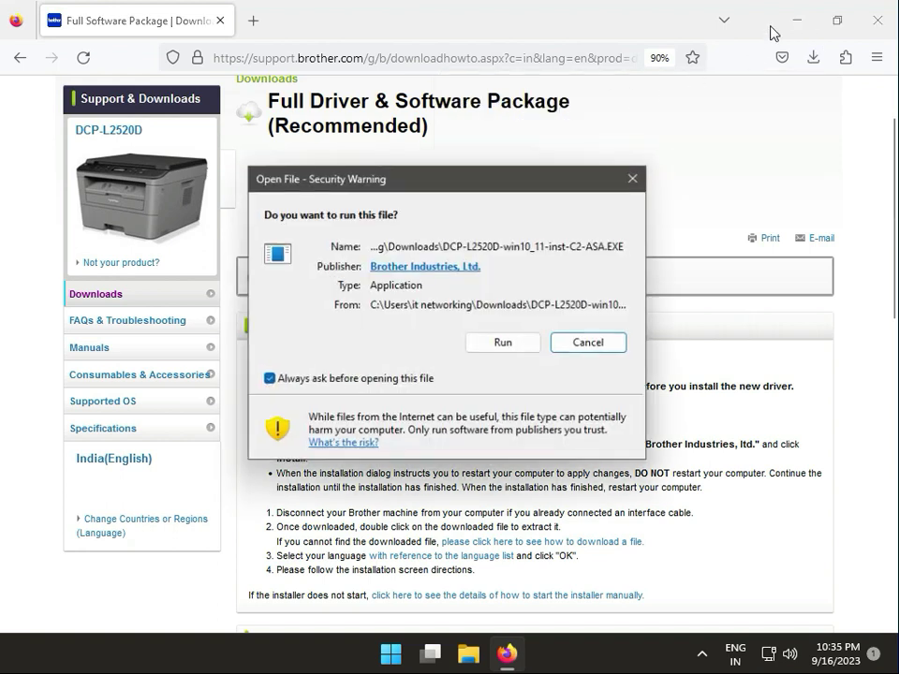
pyautogui.click(527, 342)
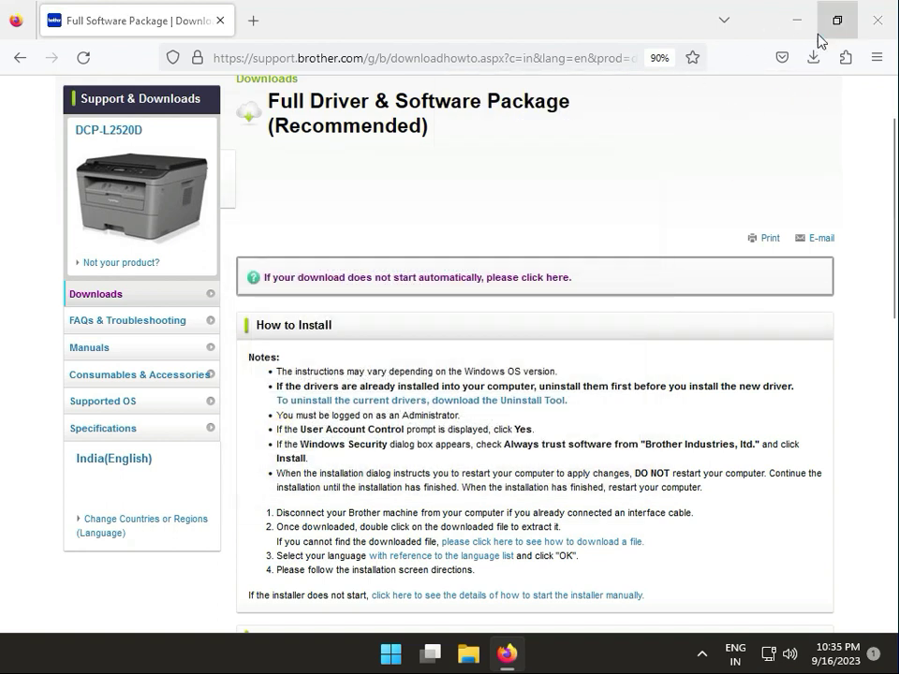
# Let the downloaded DCP-L2520D package run once extraction finishes
pyautogui.click(798, 18)
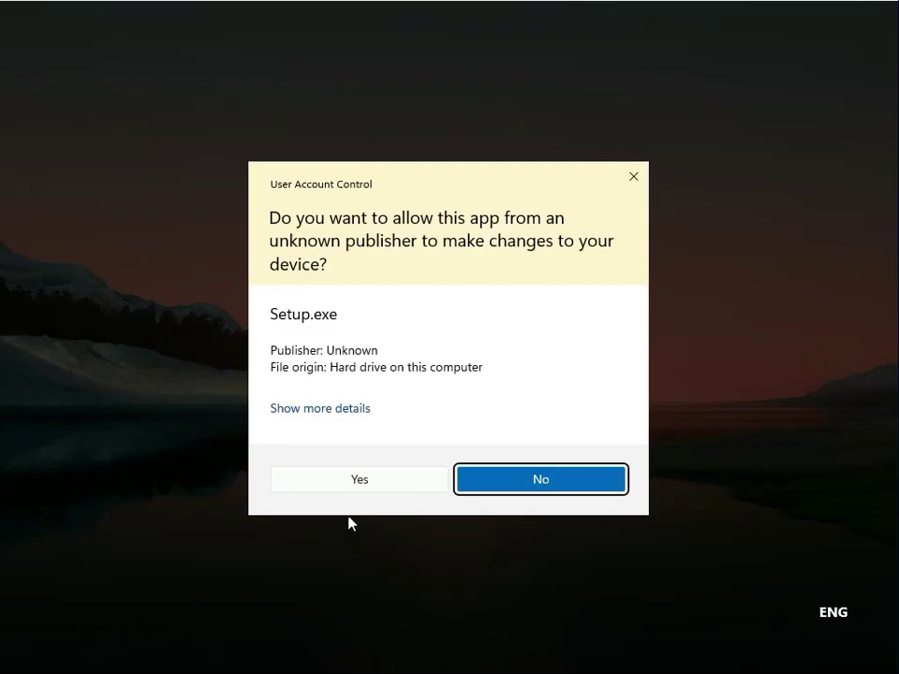
# Allow Setup.exe to make changes, then set the setup language to English (United Kingdom)
pyautogui.click(361, 483)
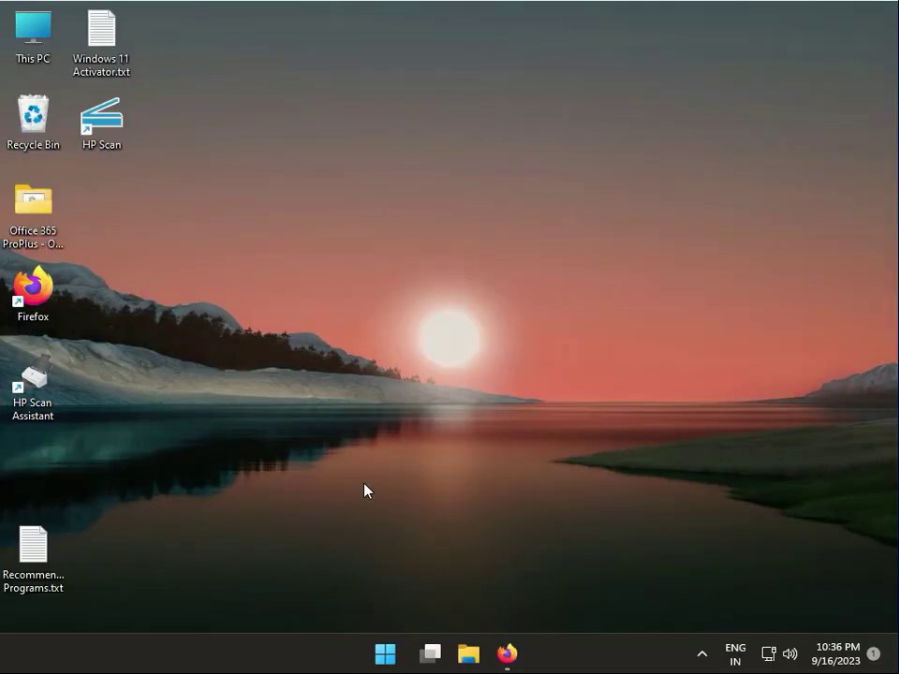
pyautogui.click(426, 310)
pyautogui.click(410, 338)
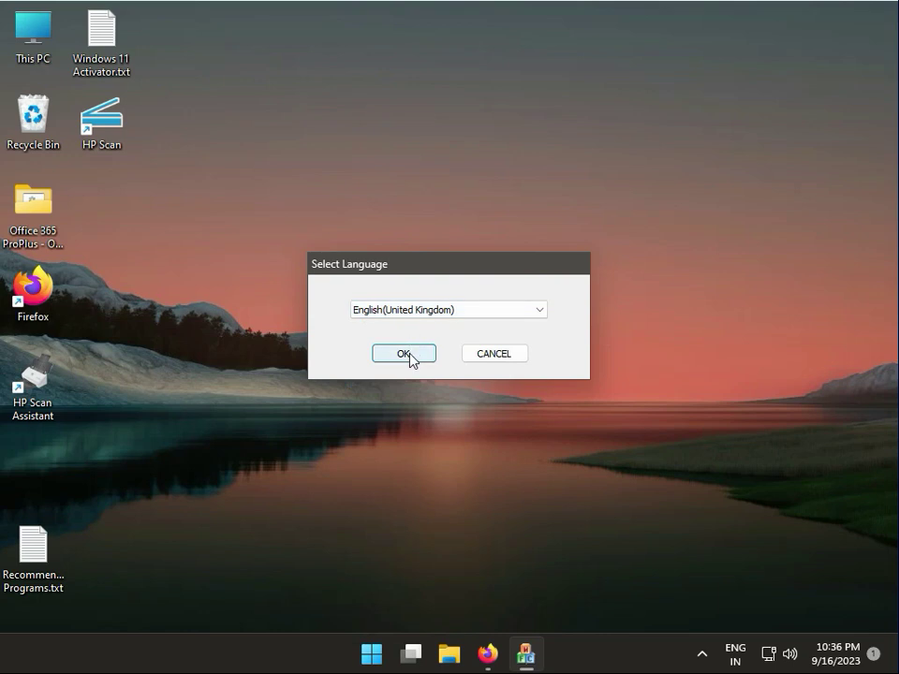
pyautogui.click(411, 360)
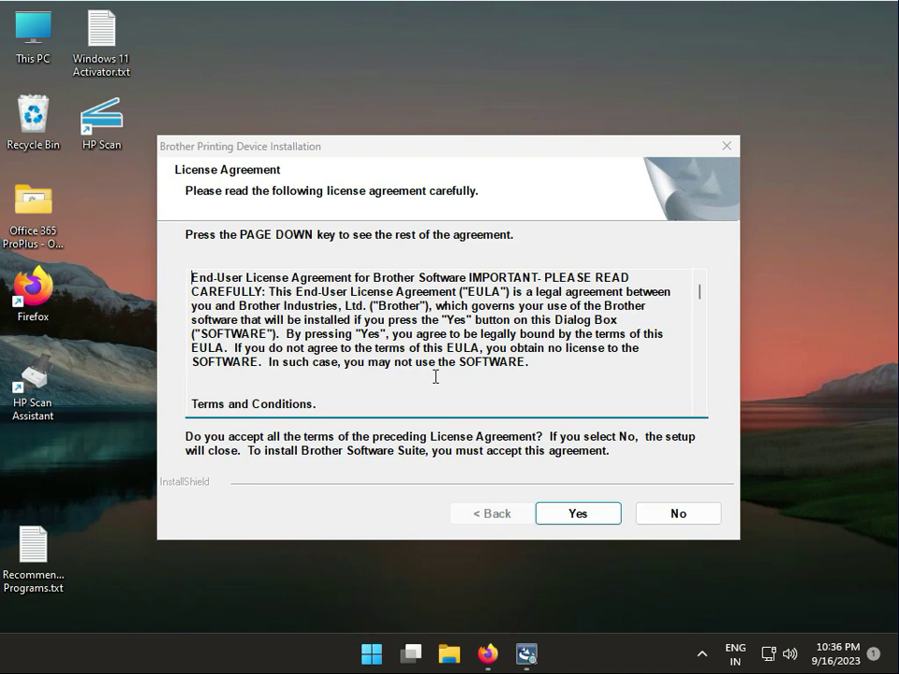
# Accept the licence, pick Custom setup with default folders and all four features, and install
pyautogui.click(601, 516)
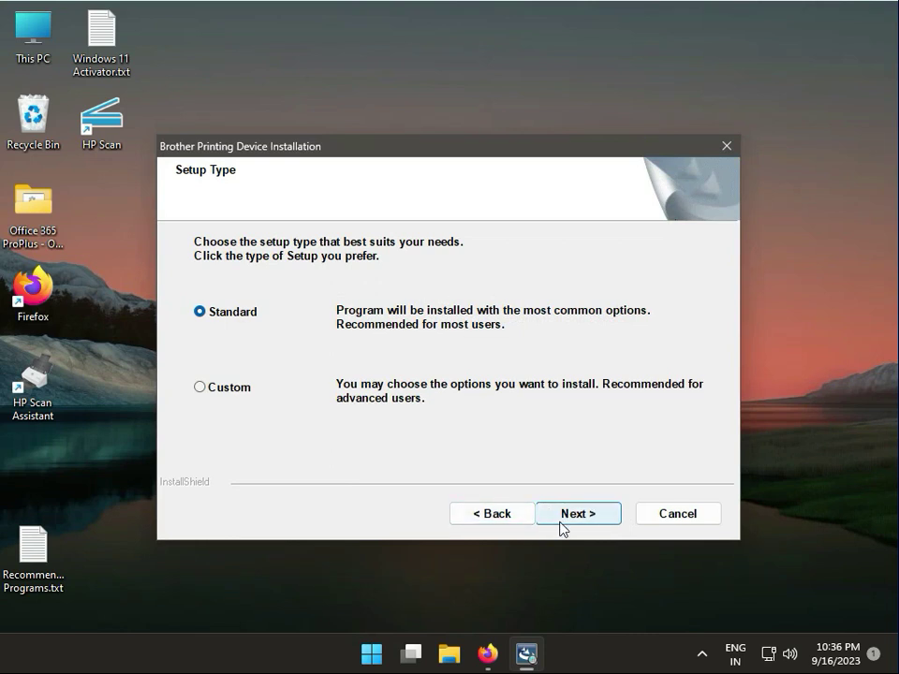
pyautogui.click(245, 395)
pyautogui.click(584, 517)
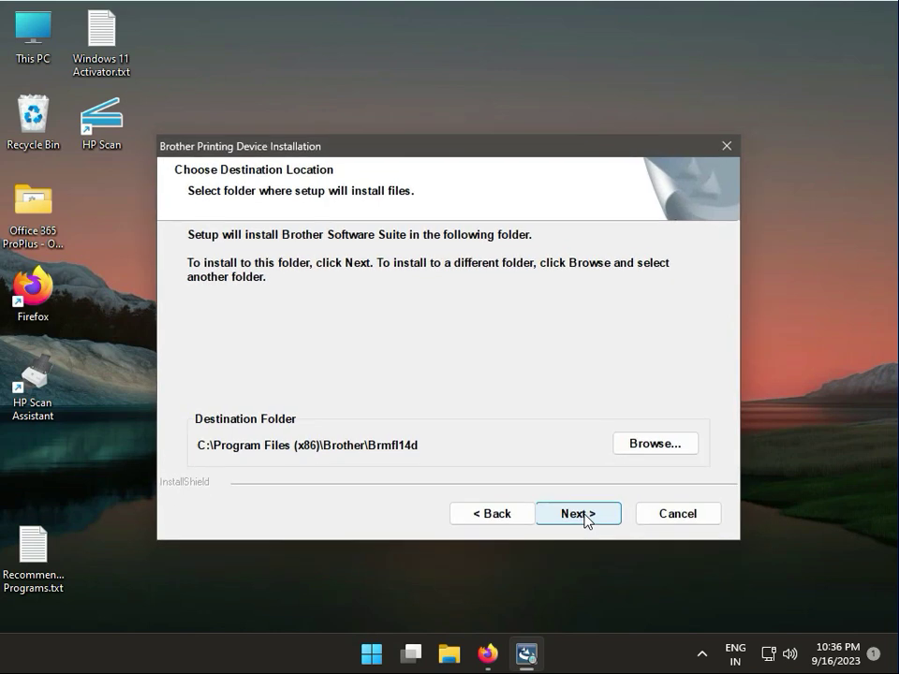
pyautogui.click(584, 517)
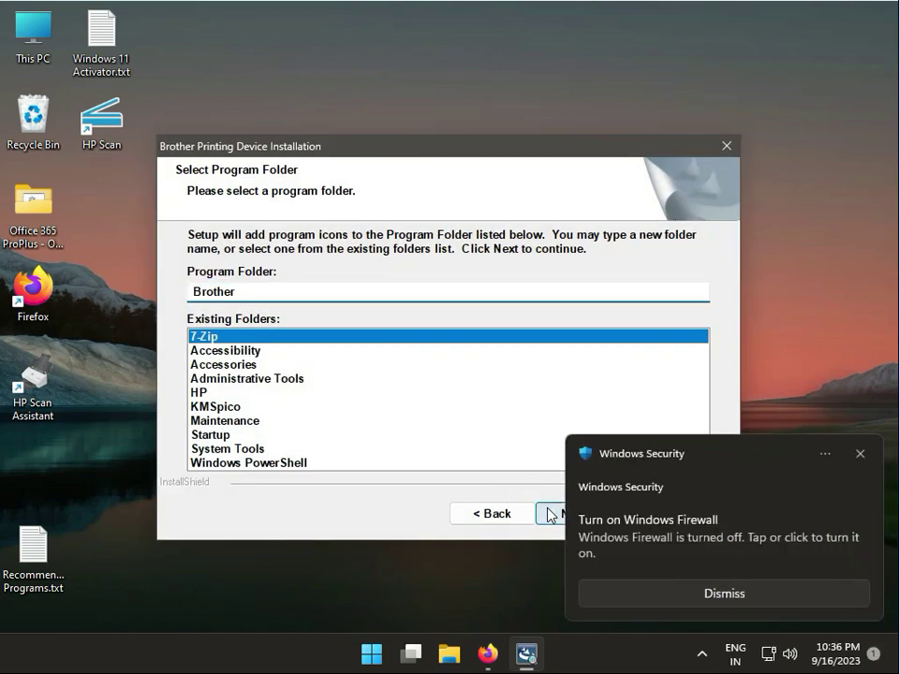
pyautogui.click(550, 515)
pyautogui.click(858, 455)
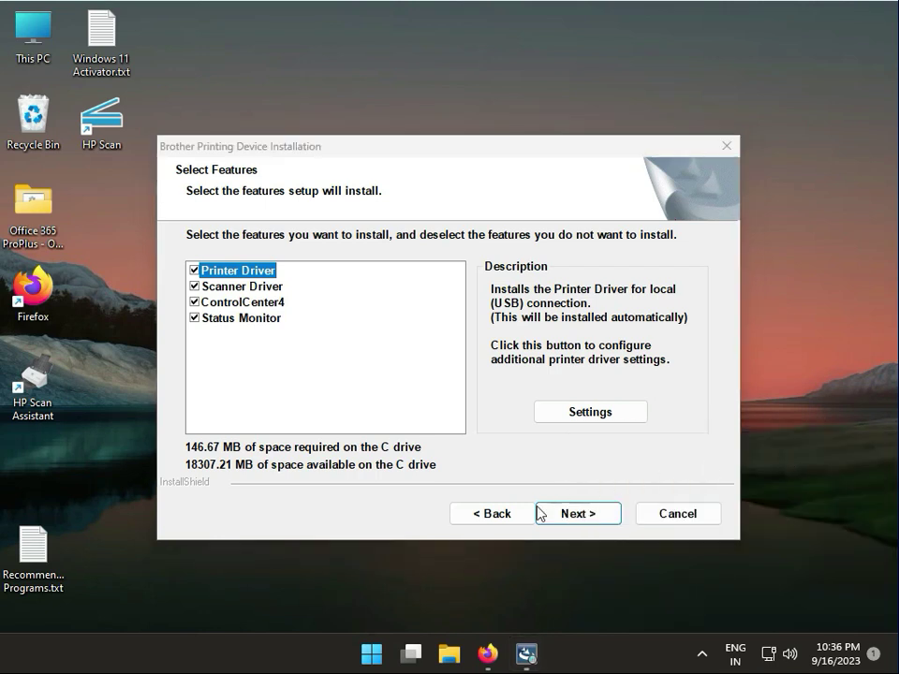
pyautogui.click(560, 519)
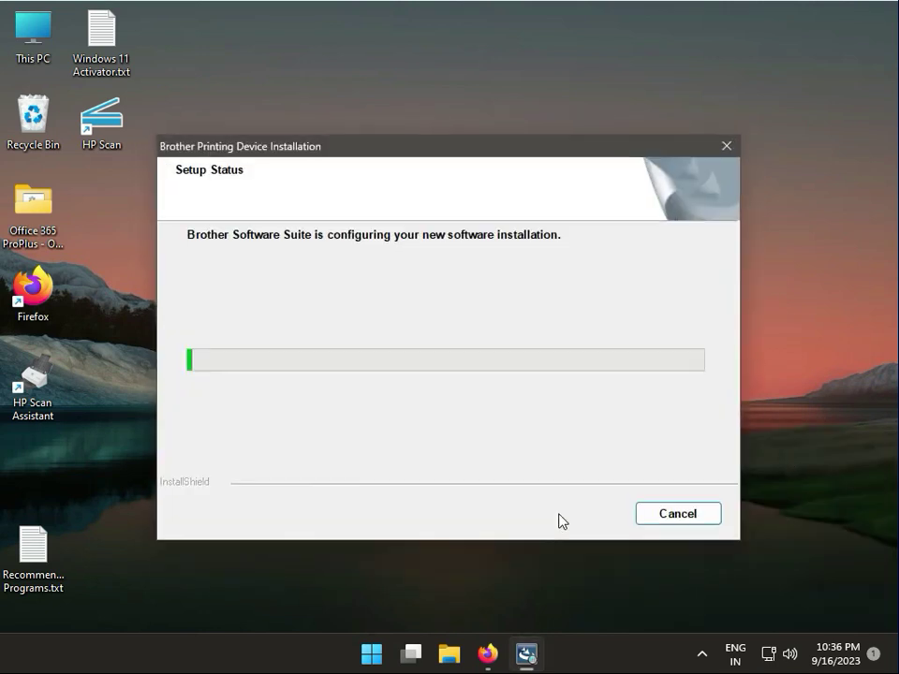